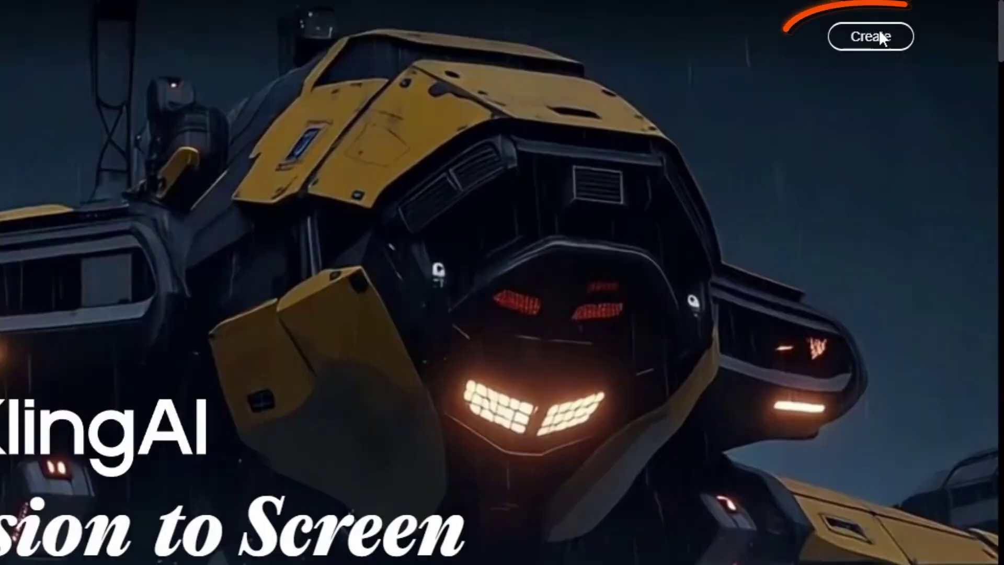
- Open the AI video generation workspace and choose the KLING 2.1 video model
click(880, 37)
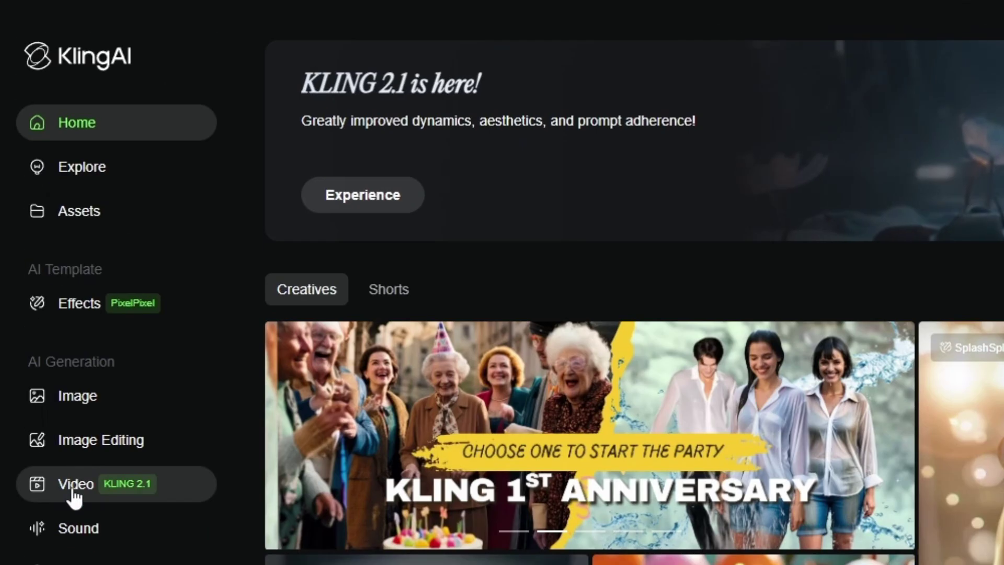
click(76, 487)
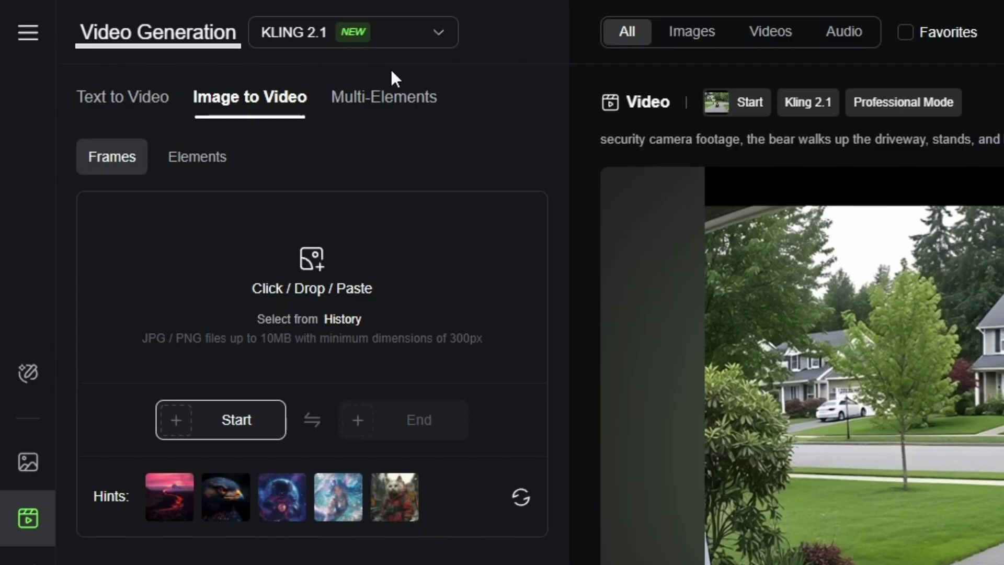
click(442, 36)
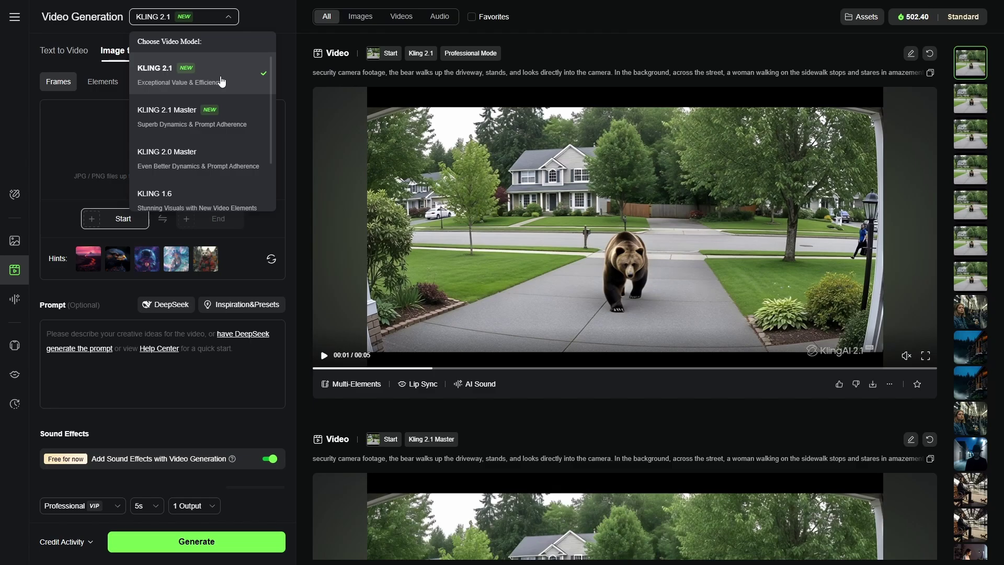
click(221, 81)
- Set the generation mode to Professional and keep KLING 2.1 as the video model
click(79, 509)
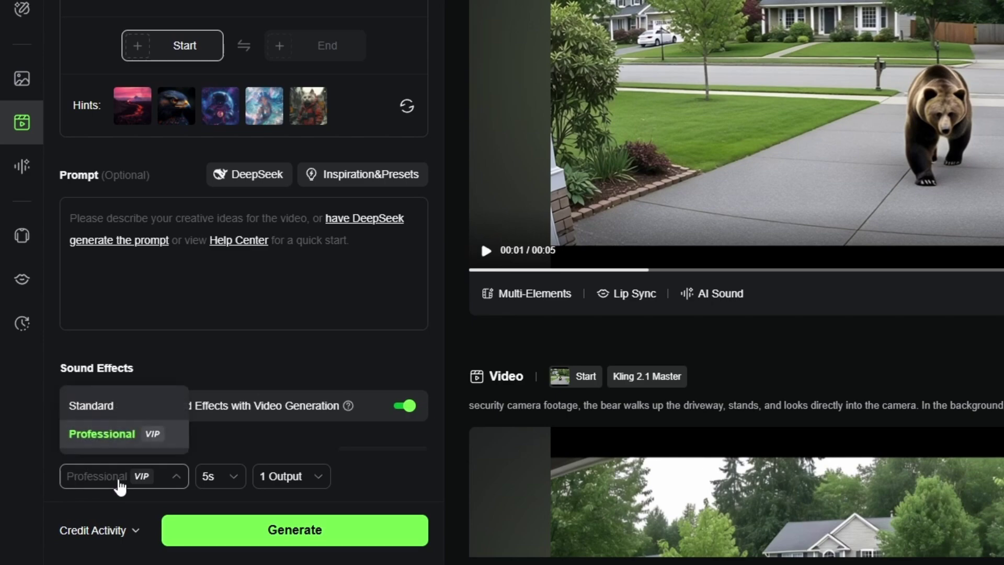
click(122, 442)
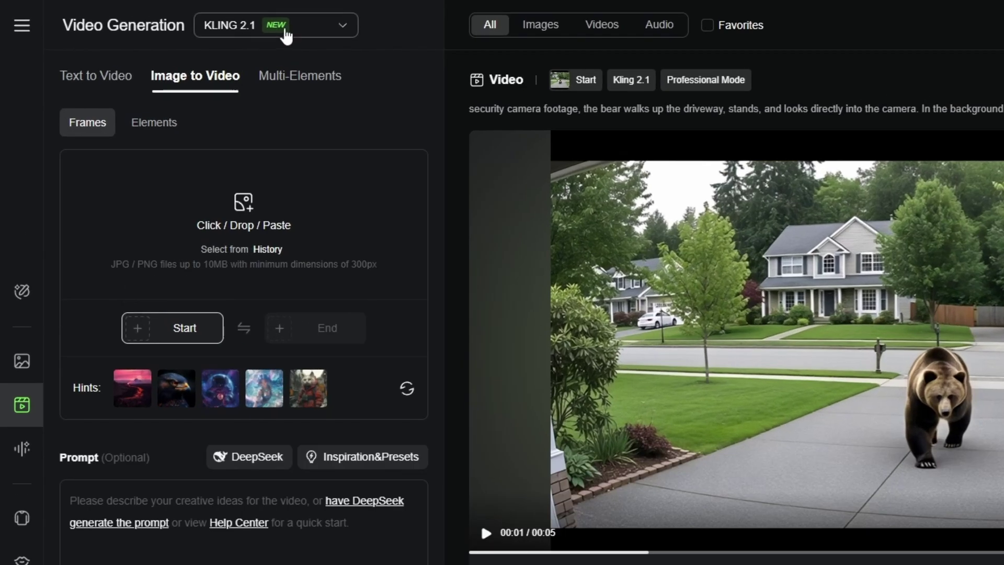
click(334, 29)
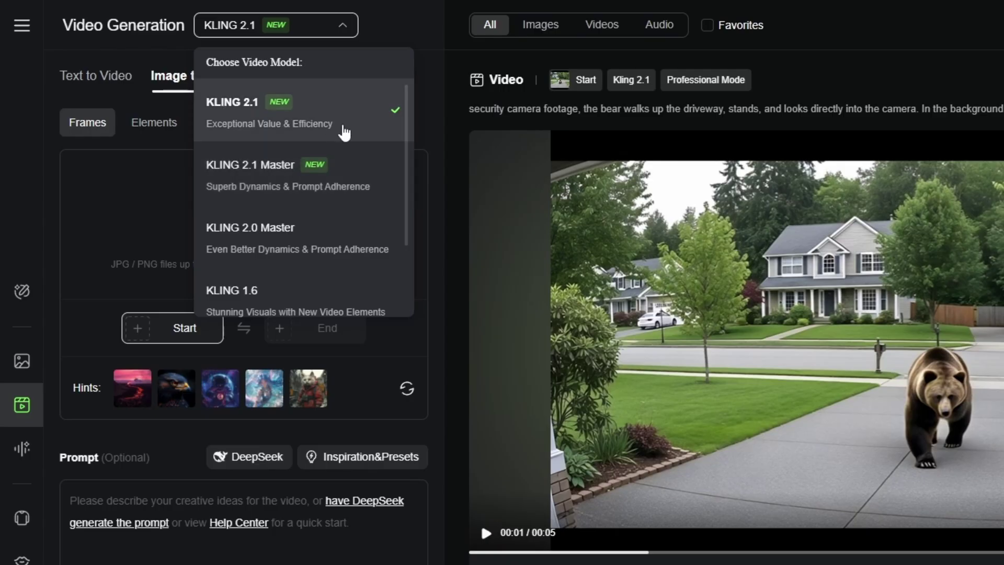
click(336, 108)
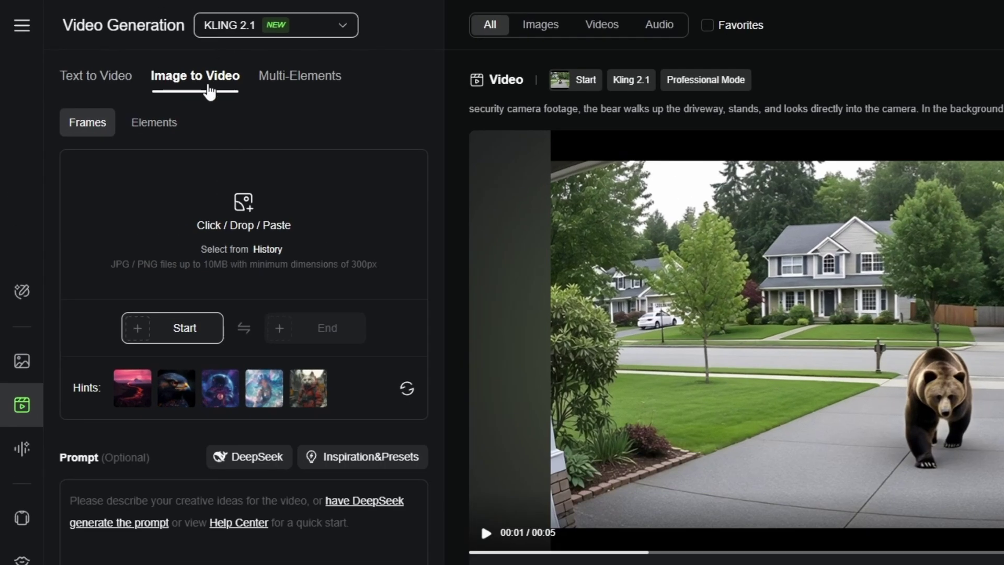
- Try to use Text to Video with the KLING 2.1 model
click(79, 80)
mouse_move(544, 78)
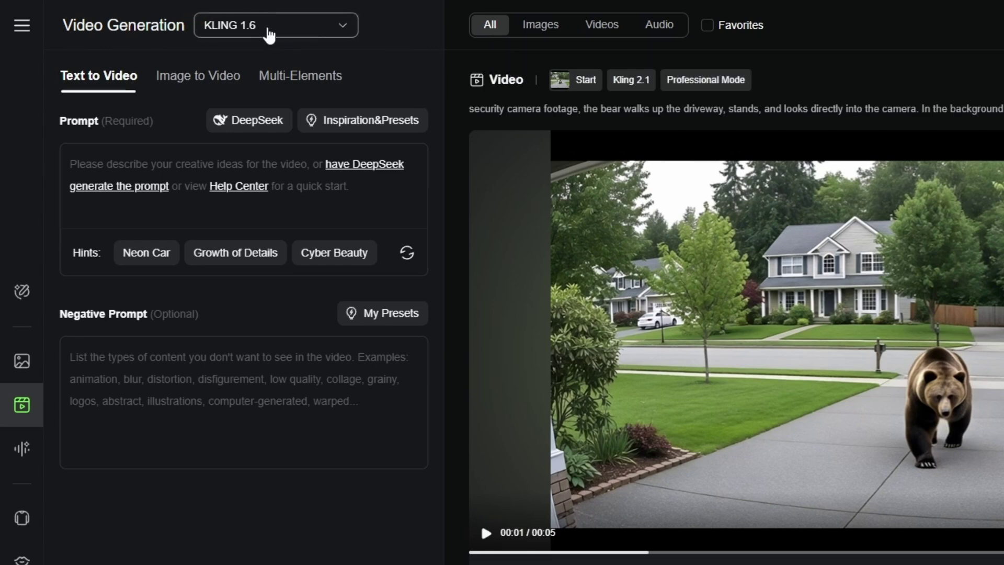
click(269, 36)
click(241, 100)
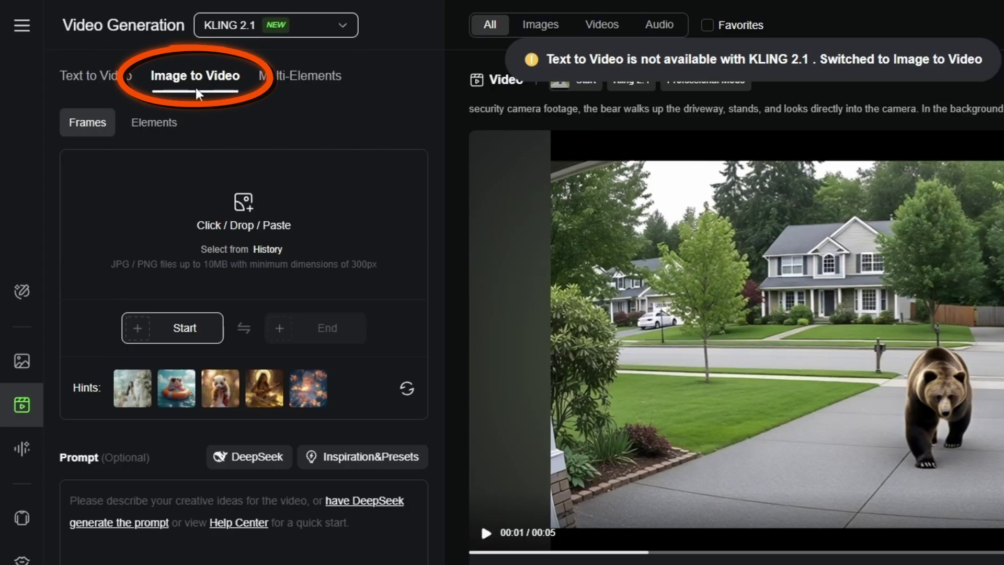
- Try to use Multi-Elements with the KLING 2.1 model
click(312, 84)
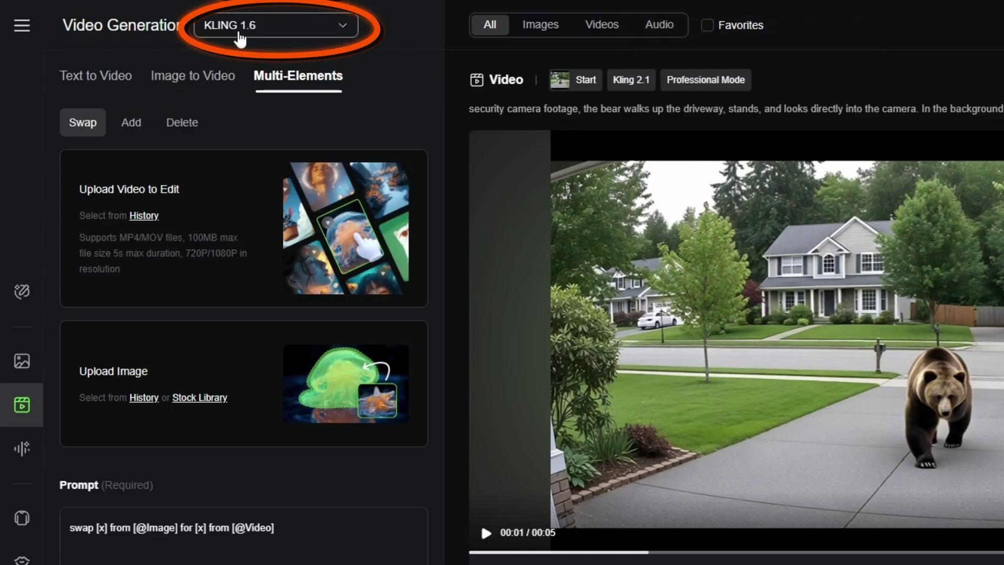
click(270, 33)
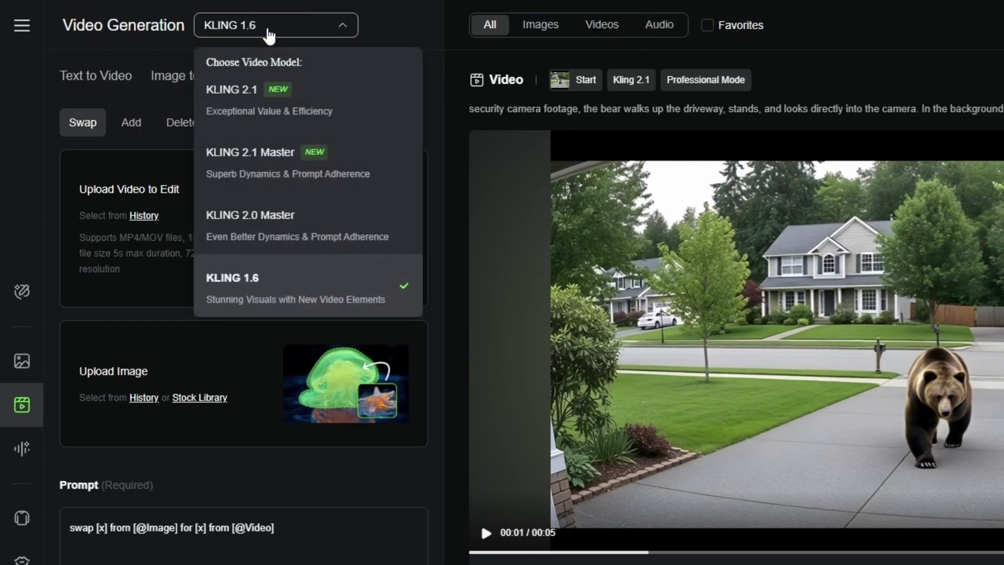
click(240, 105)
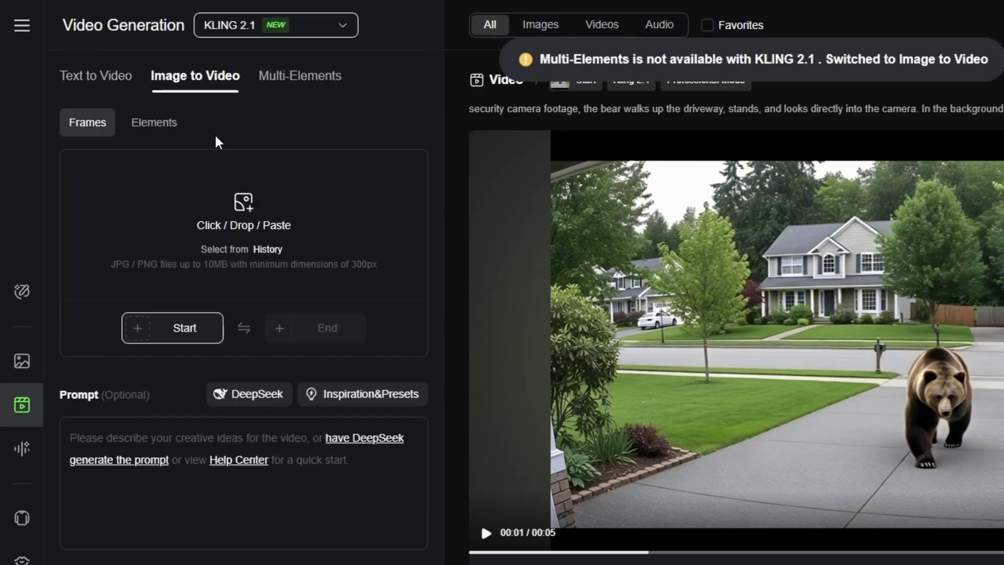
- Try the Elements option of Image to Video, then switch the model back to KLING 2.1
click(160, 124)
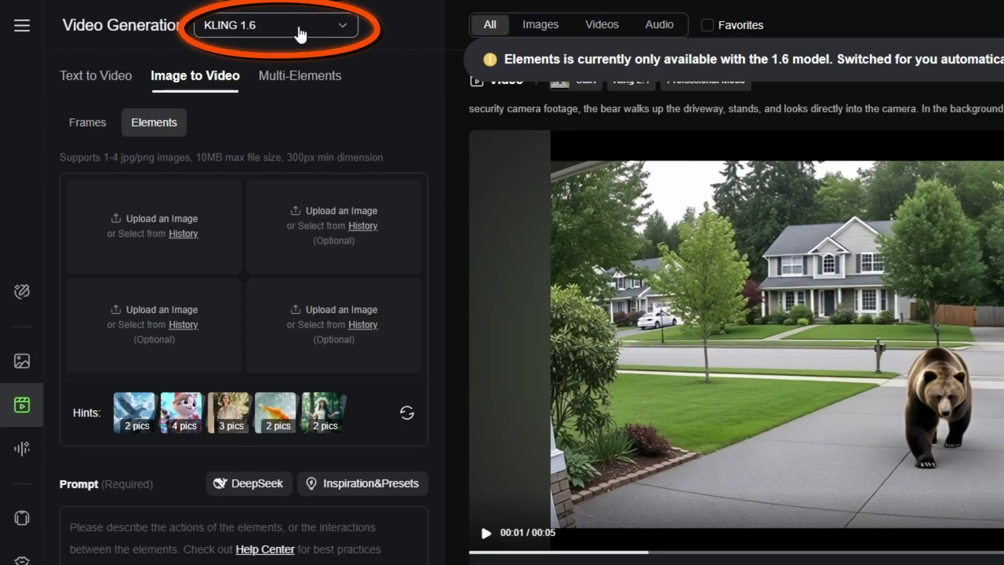
click(300, 34)
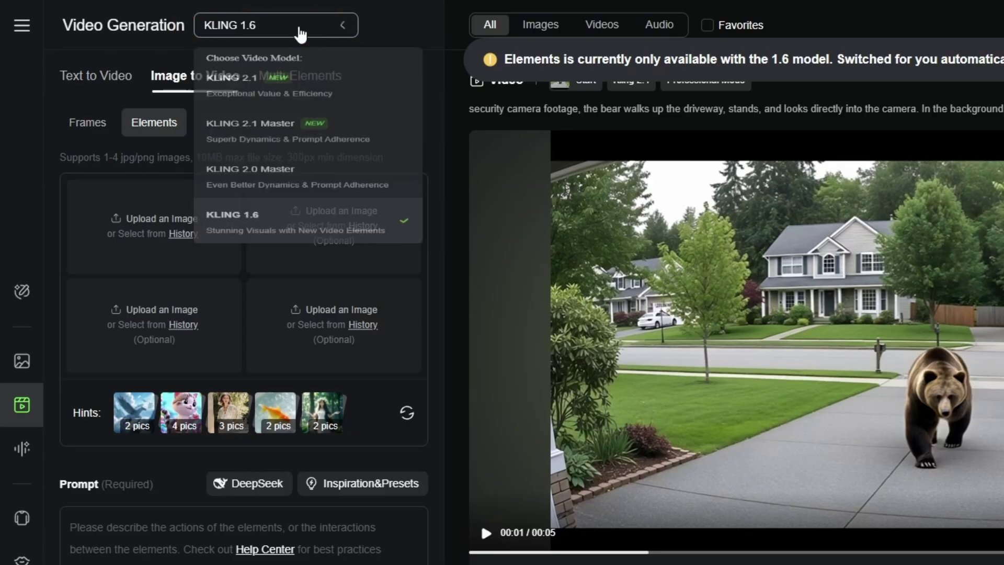
click(262, 108)
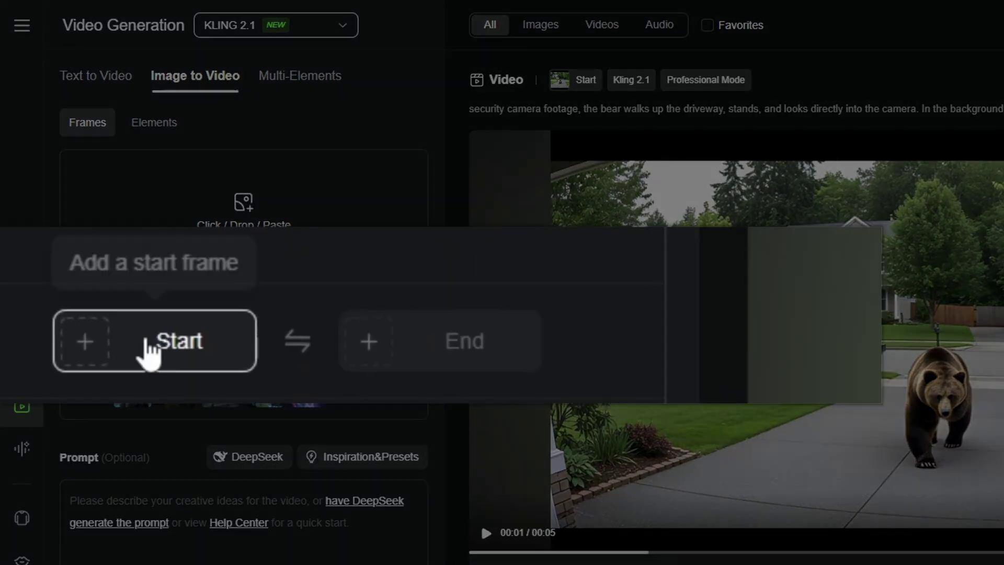
- Add the image of a spaceship over a moonlit city as the start frame
mouse_move(358, 341)
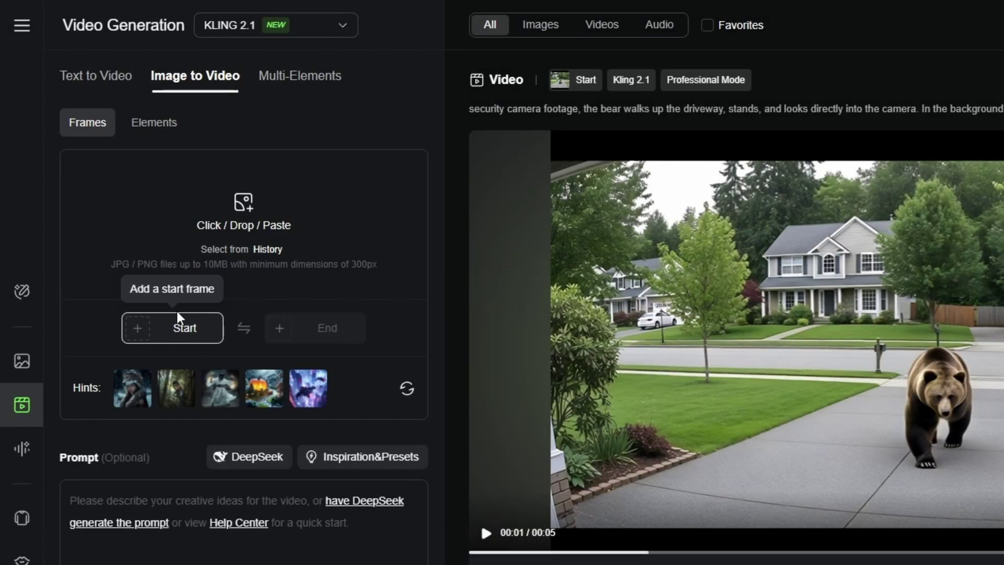
mouse_move(321, 340)
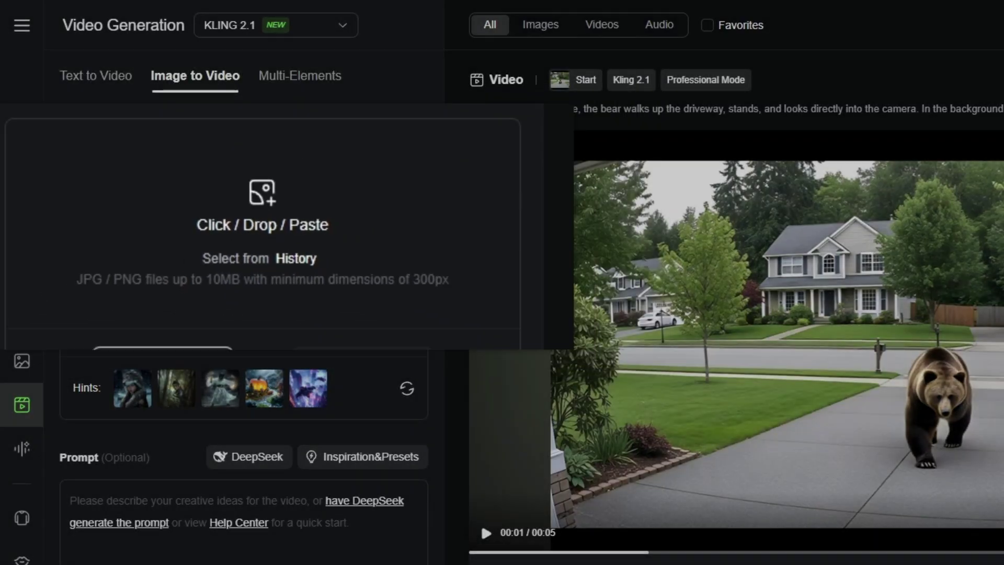
drag(335, 301, 287, 285)
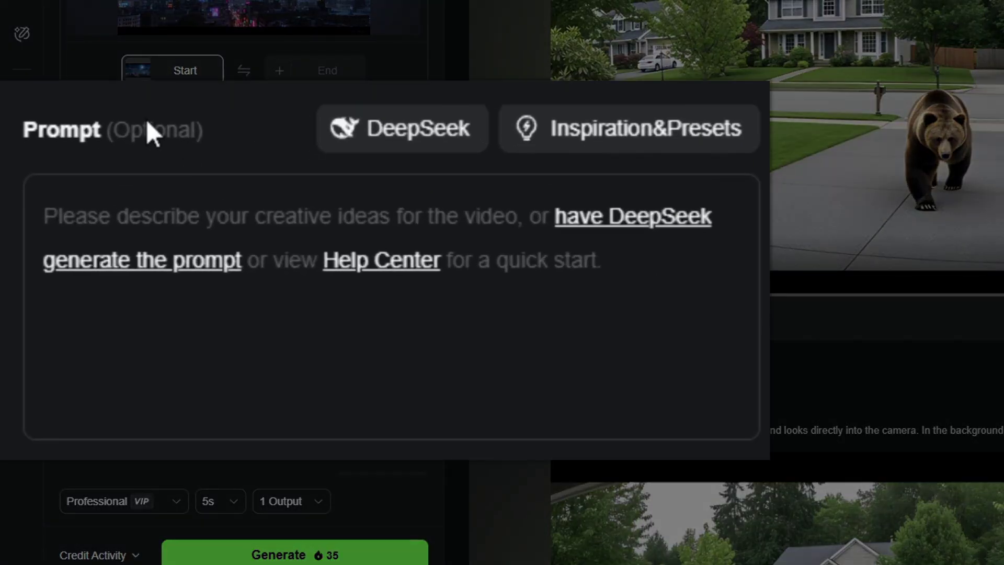
- Open the Help Center guide from the prompt area and read its Image-to-Video prompt advice
click(265, 212)
click(386, 264)
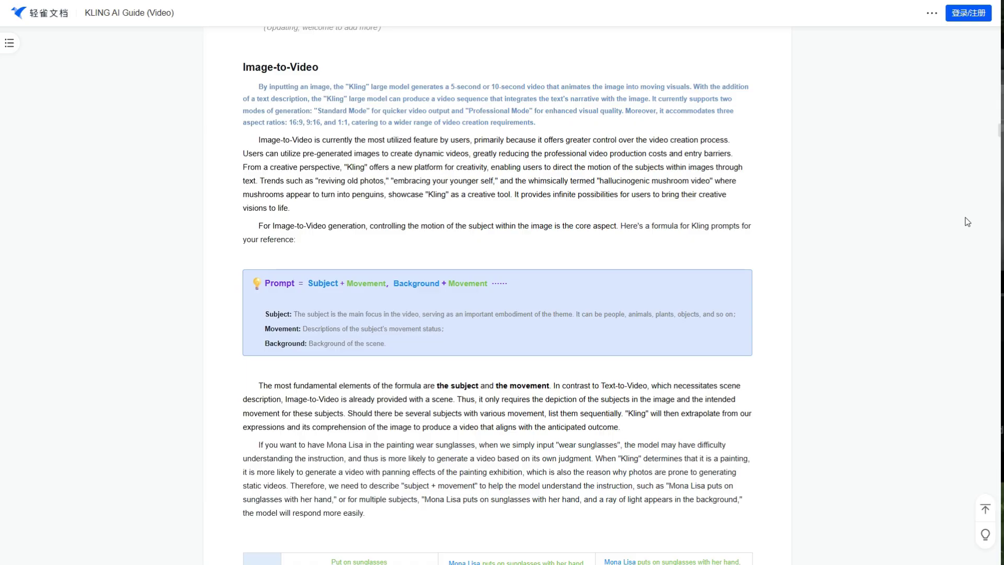
scroll(968, 222, down, 7)
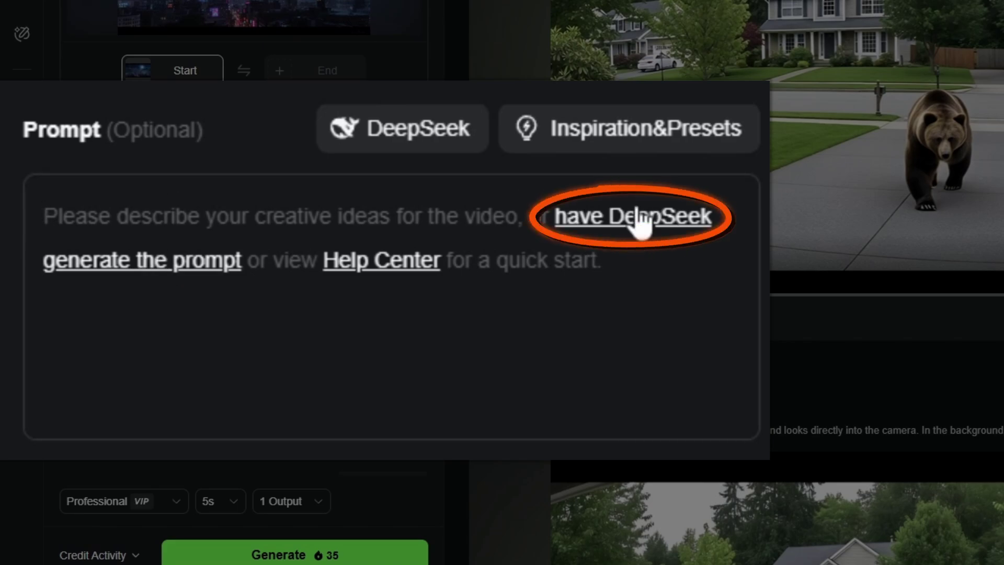
- Open the DeepSeek prompt assistant, review the earlier prompt conversations in its chat history, and close it
click(390, 140)
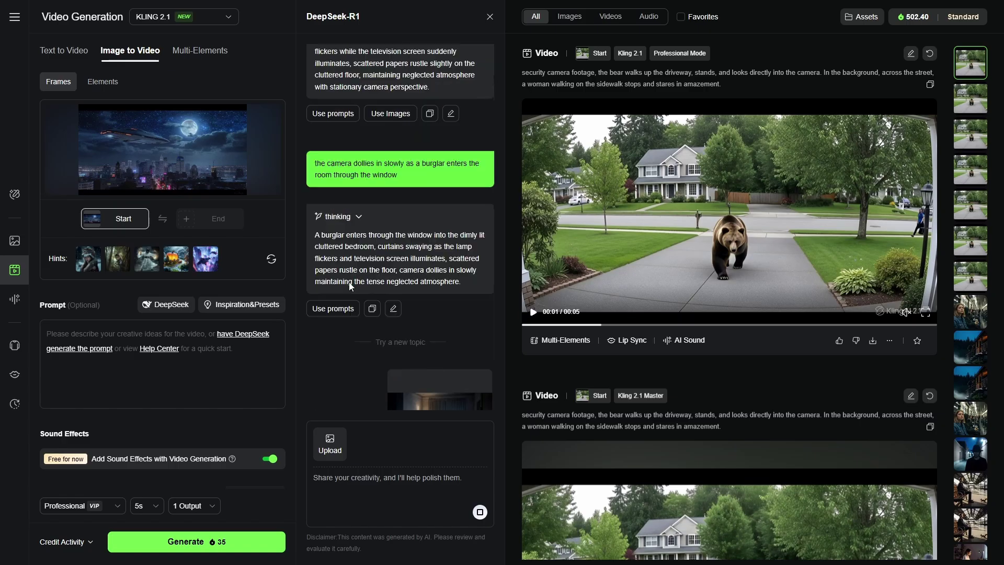
scroll(381, 278, down, 15)
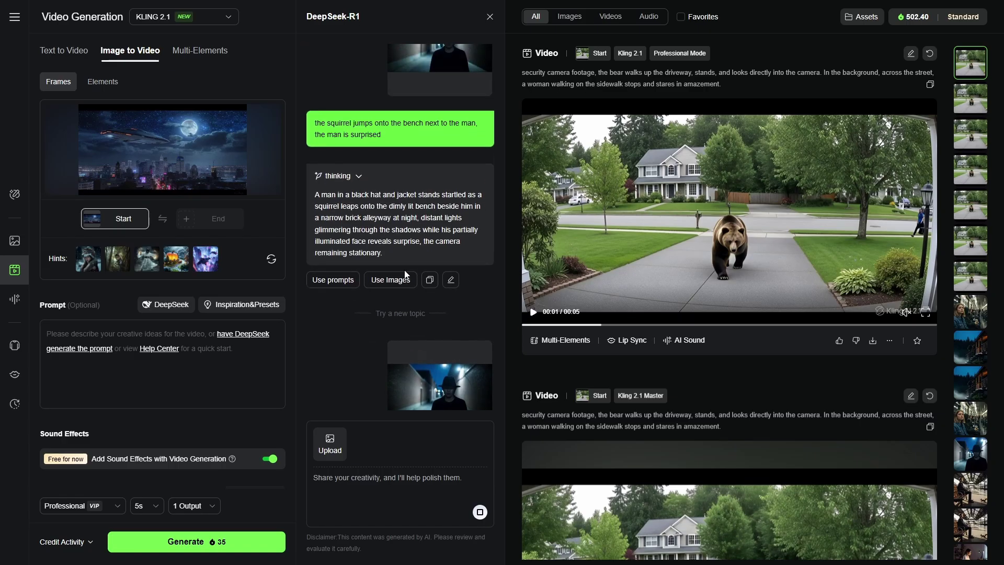
scroll(406, 274, up, 10)
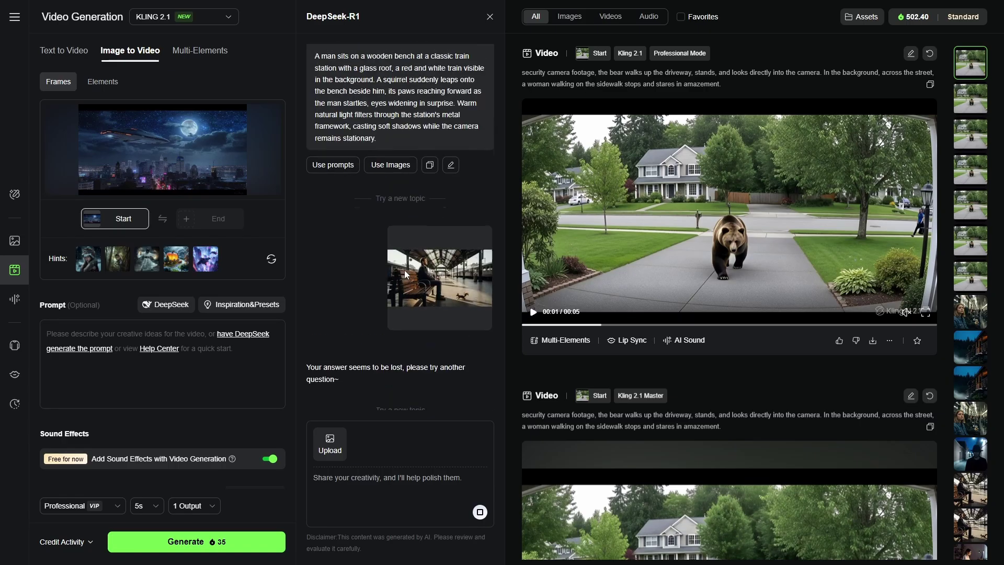
scroll(405, 271, up, 2)
scroll(397, 269, down, 6)
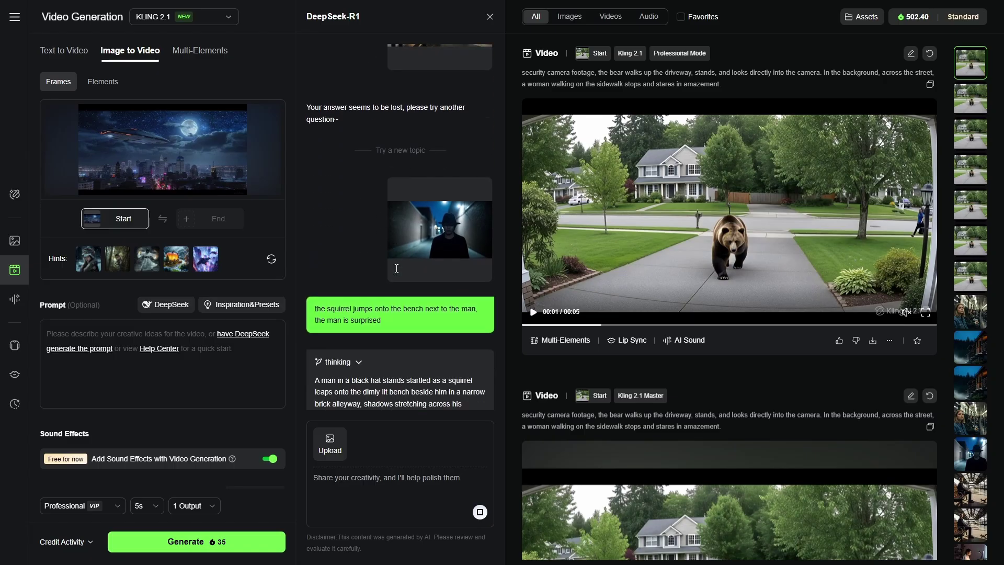
scroll(397, 268, down, 2)
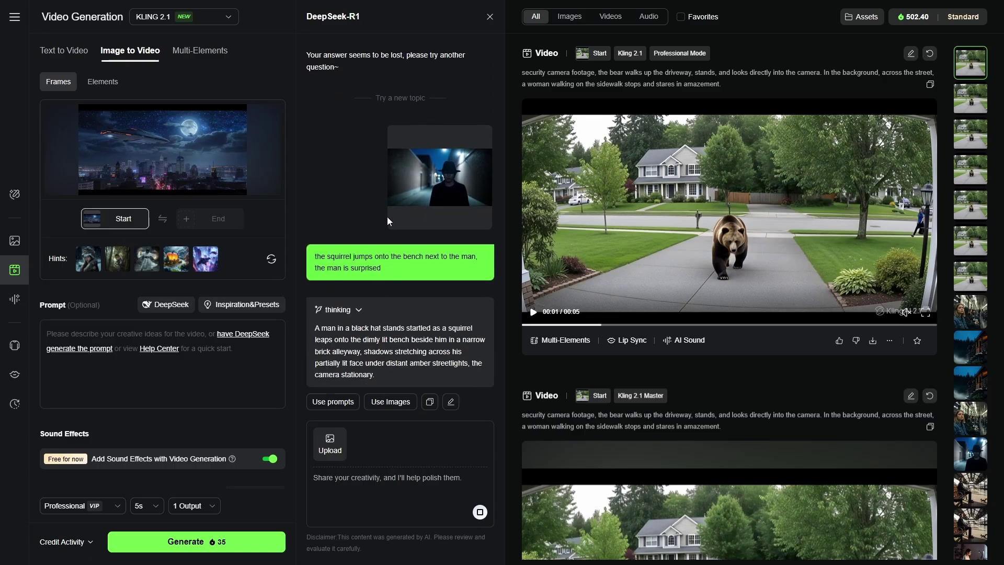
scroll(416, 329, up, 1)
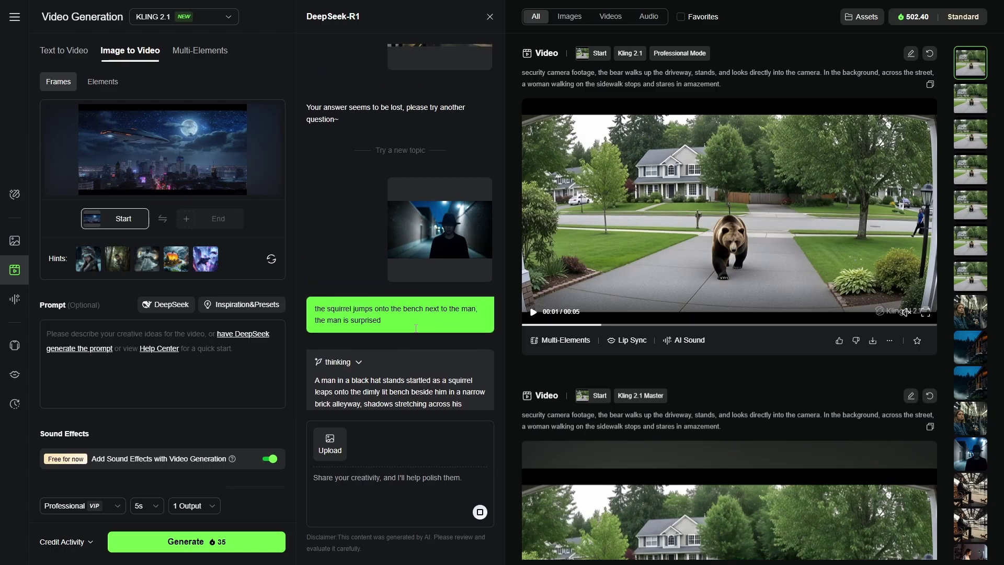
scroll(434, 199, up, 2)
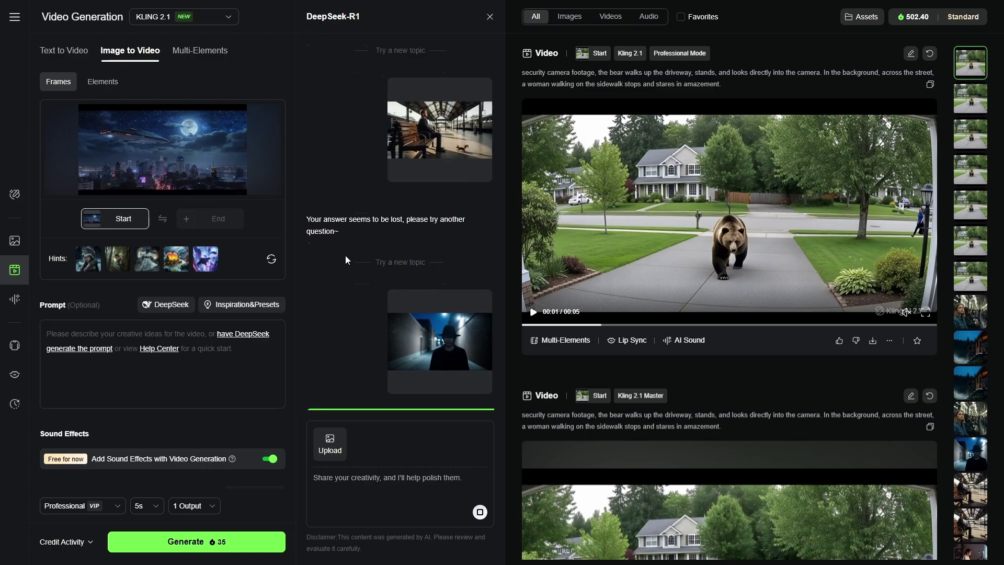
scroll(366, 209, down, 2)
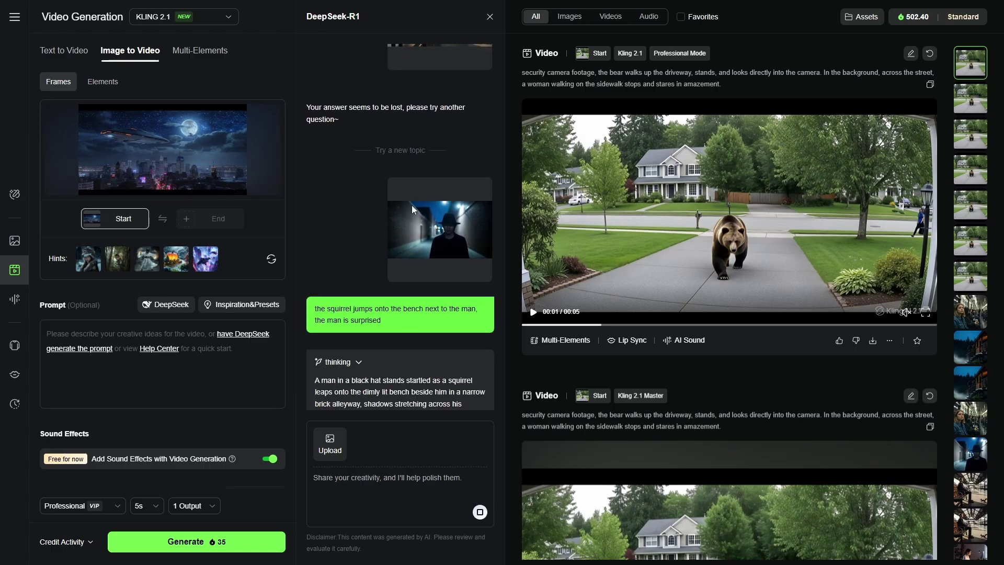
scroll(439, 240, up, 3)
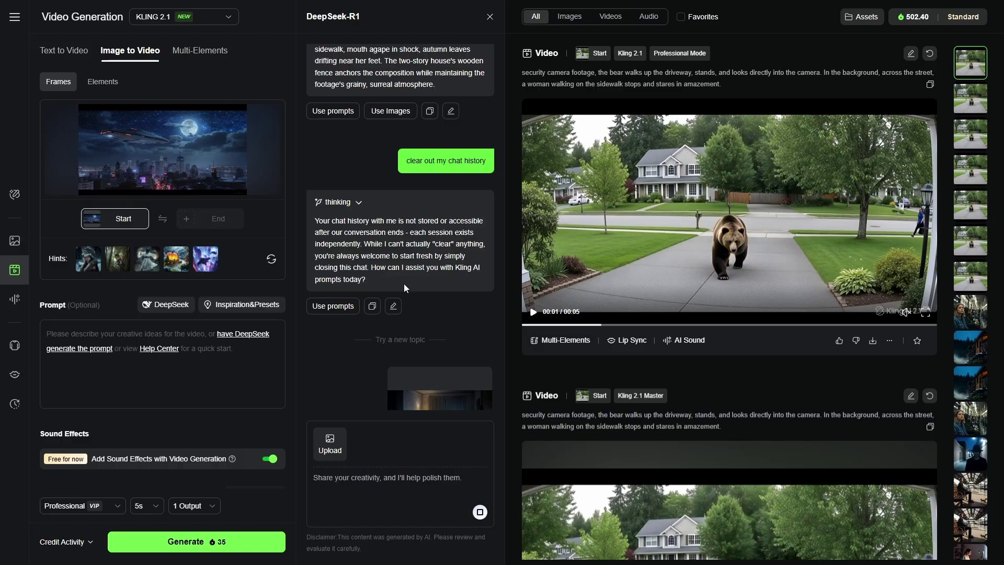
click(490, 17)
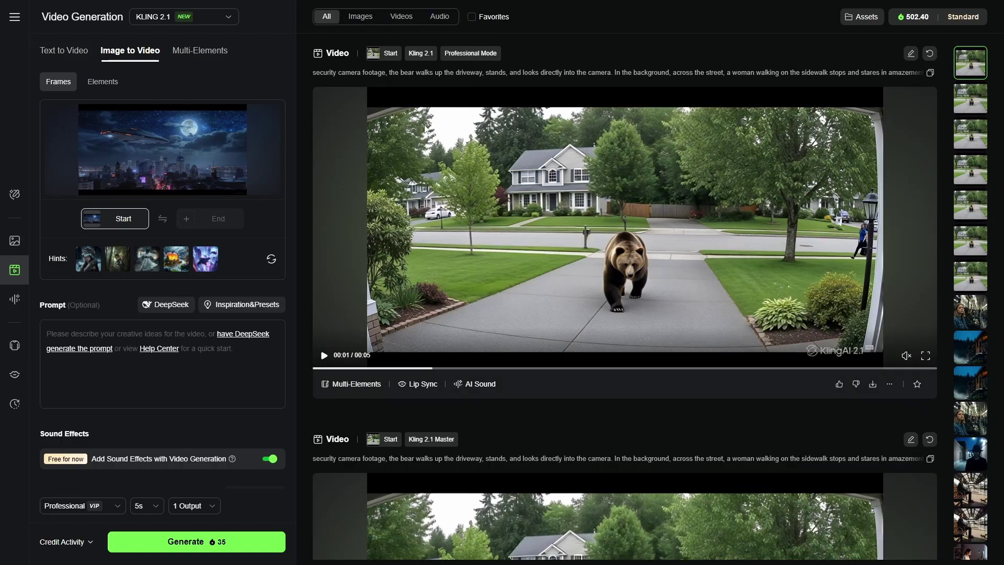
- Have DeepSeek generate a prompt from the spaceship start frame and use it as the video prompt
click(165, 308)
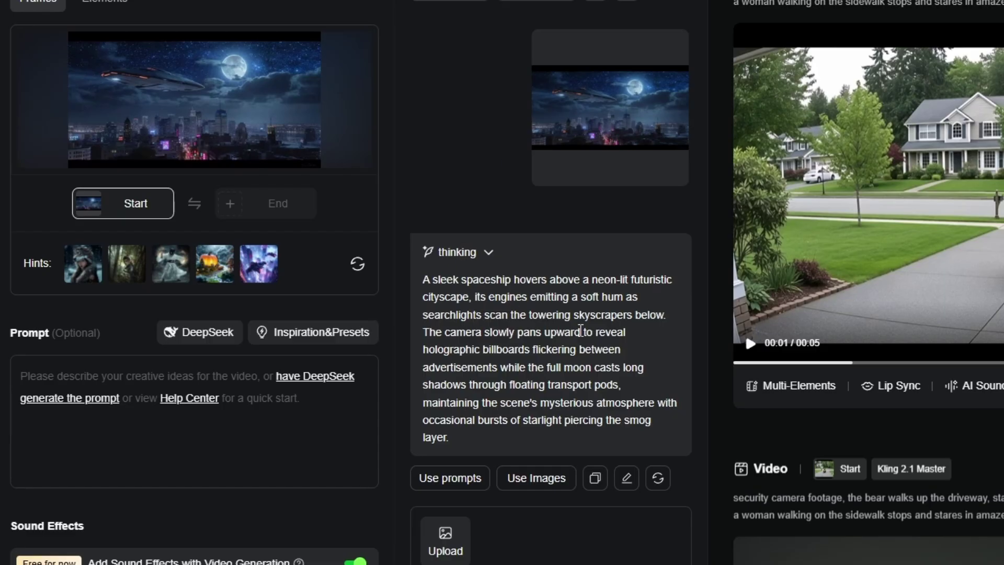
click(451, 478)
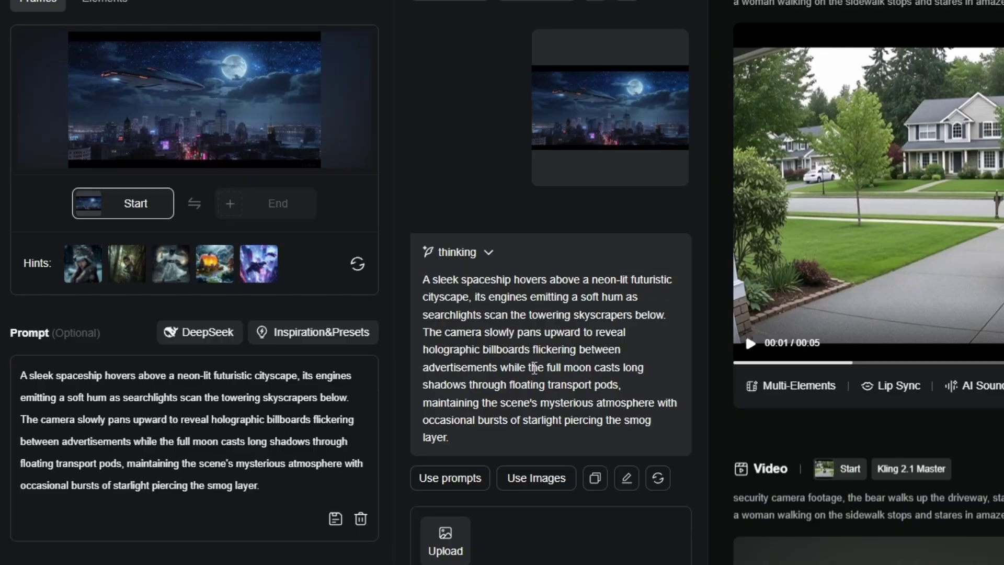
- Ask DeepSeek to polish the follow-up idea "the spaceship darts past the moon rapidly"
scroll(502, 444, down, 3)
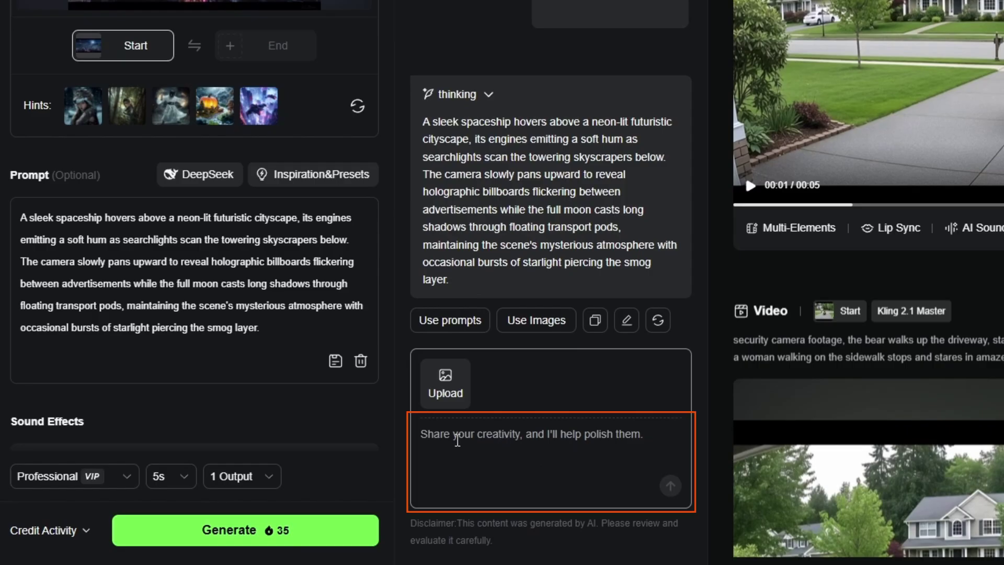
click(579, 450)
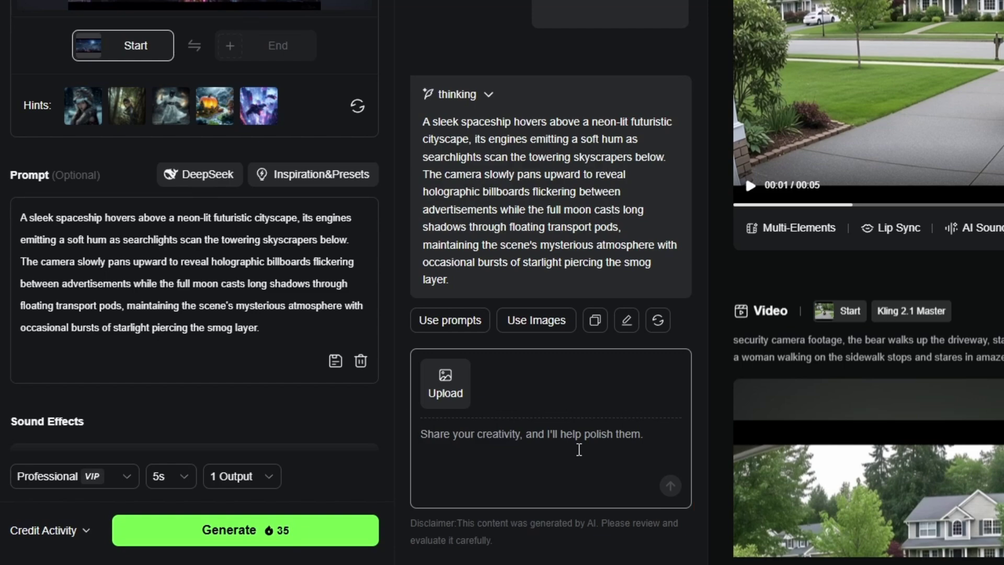
text(the spaceship darts past the moon rapidly)
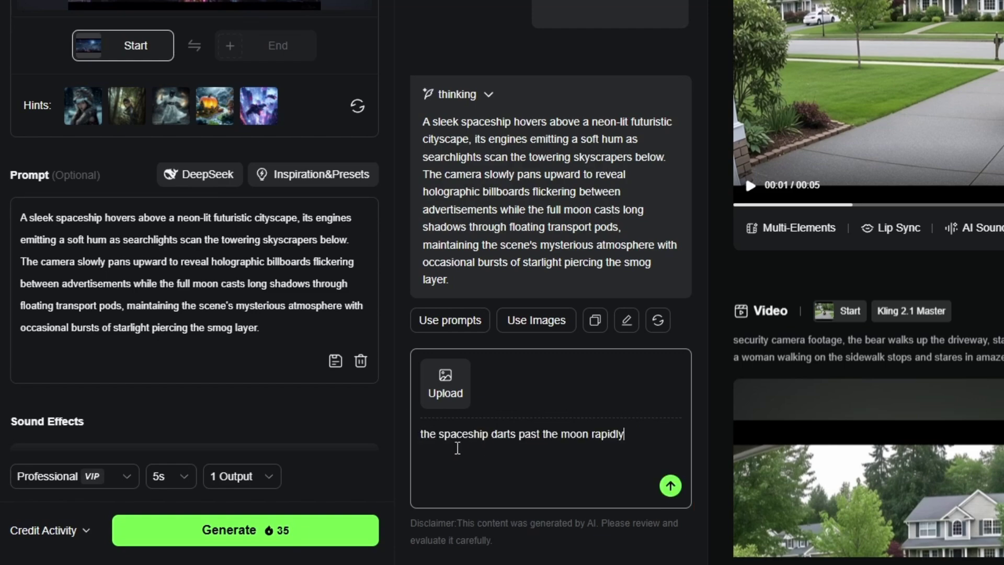
click(670, 486)
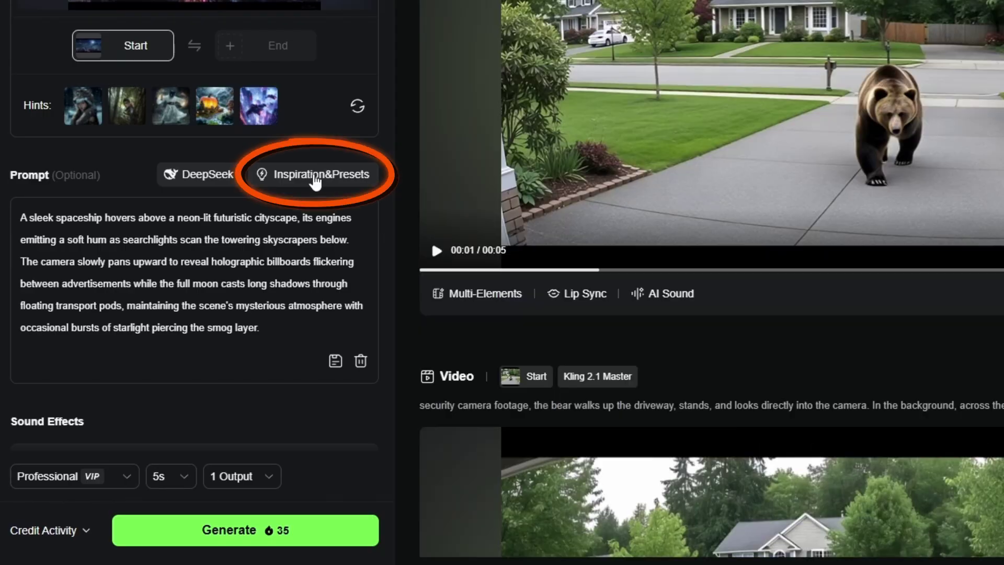
- Preview the lens presets in the Prompt Dictionary and add "handheld device filming" to the video prompt
click(315, 181)
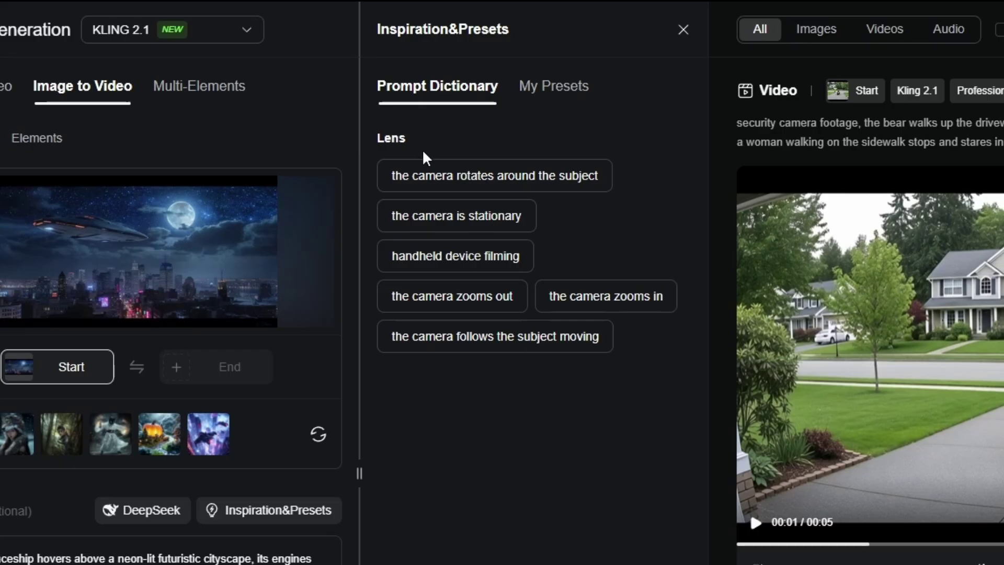
mouse_move(455, 184)
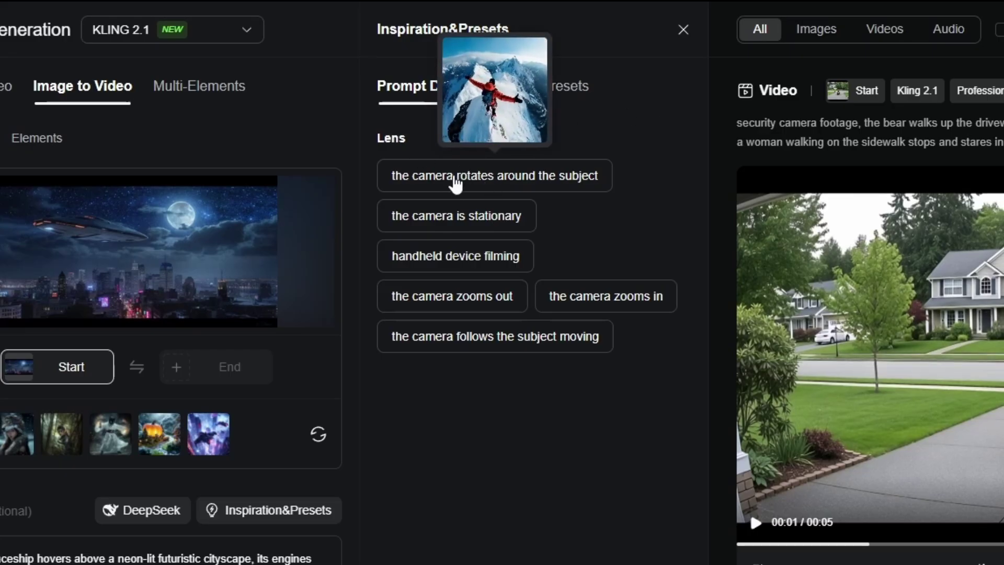
mouse_move(458, 220)
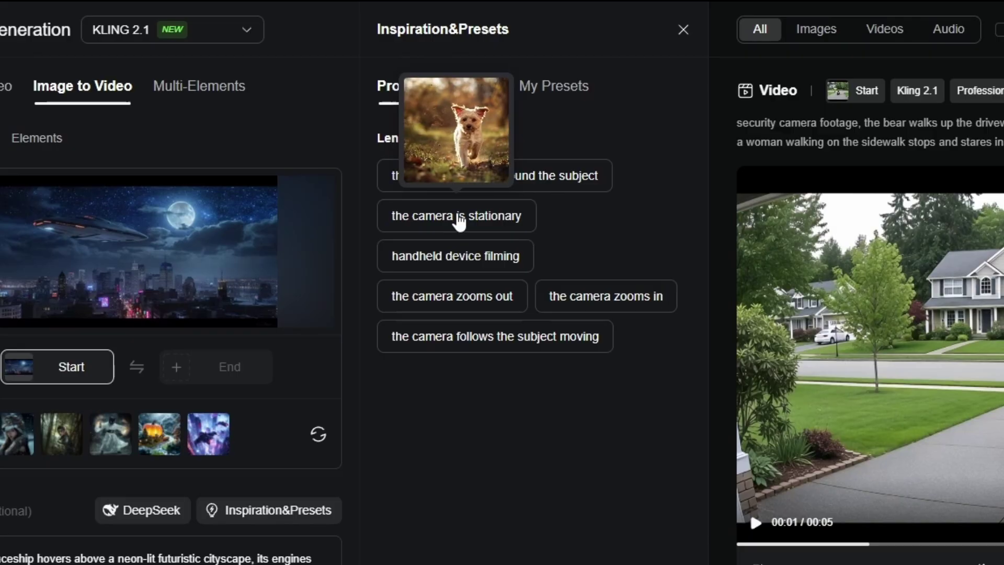
click(459, 258)
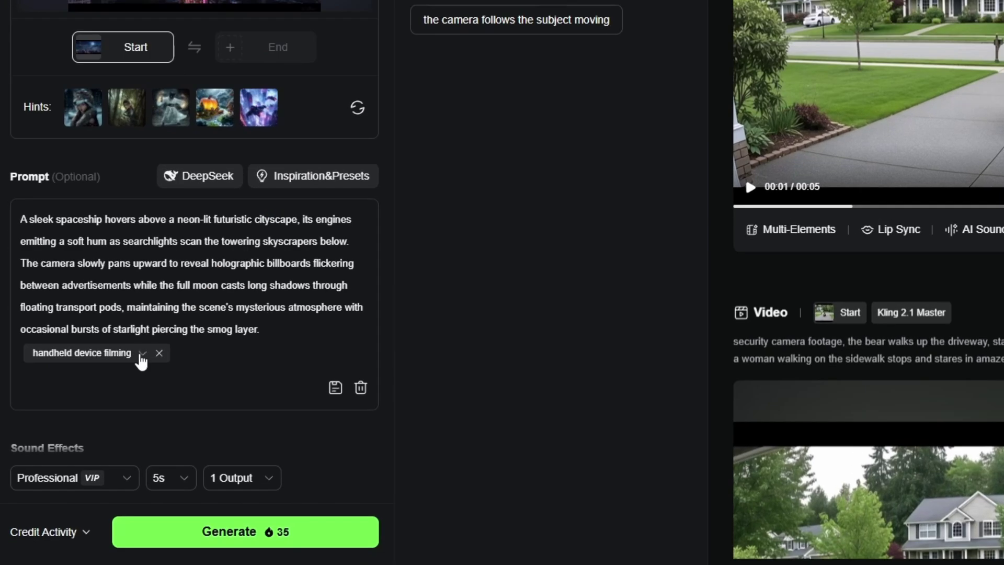
- Look at the added tag's alternatives and the saved personal presets, and remove "handheld device filming" from the prompt
click(140, 356)
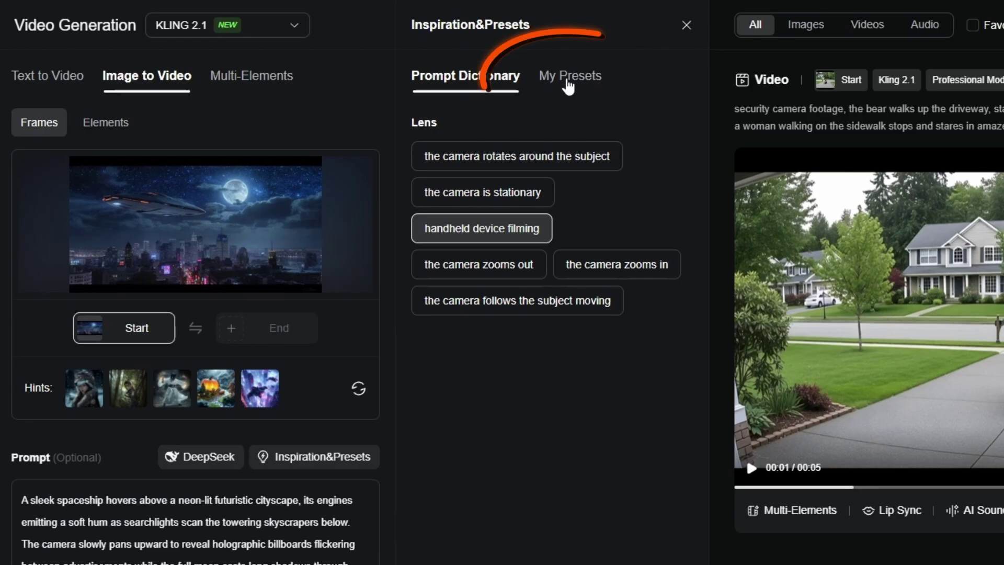
click(563, 76)
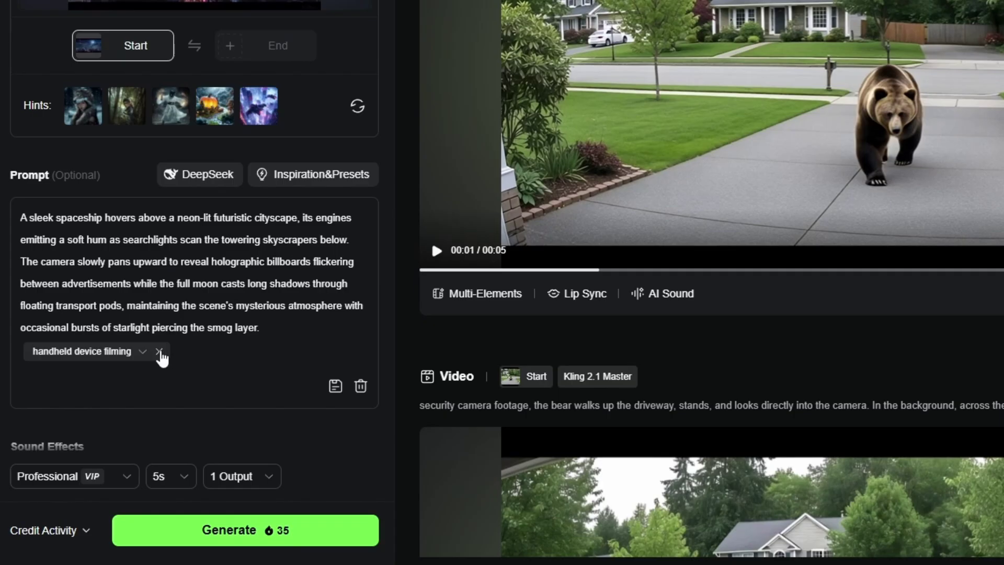
click(159, 351)
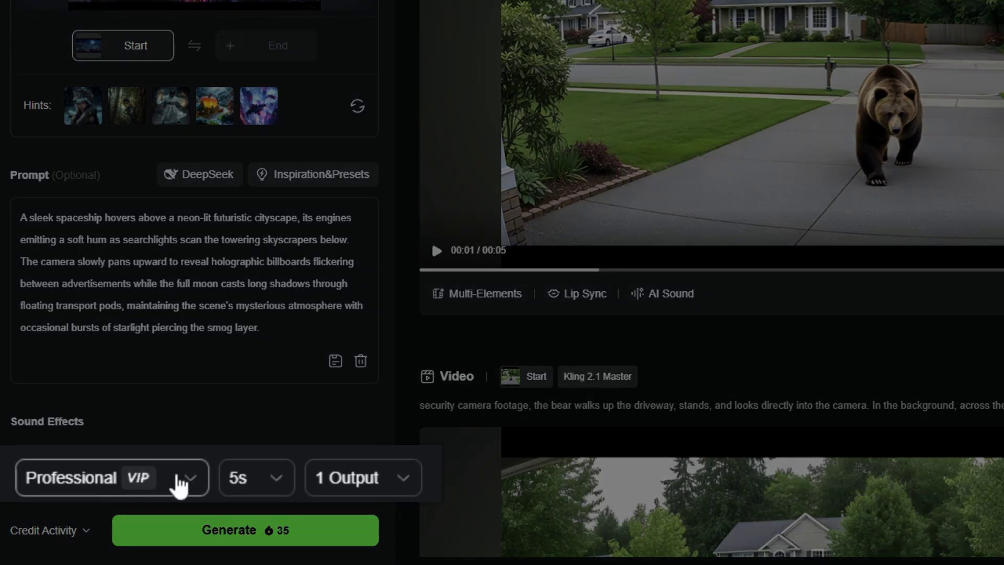
- Review the duration, output-count and quality options, choosing Professional mode with 5s and 1 Output
click(279, 484)
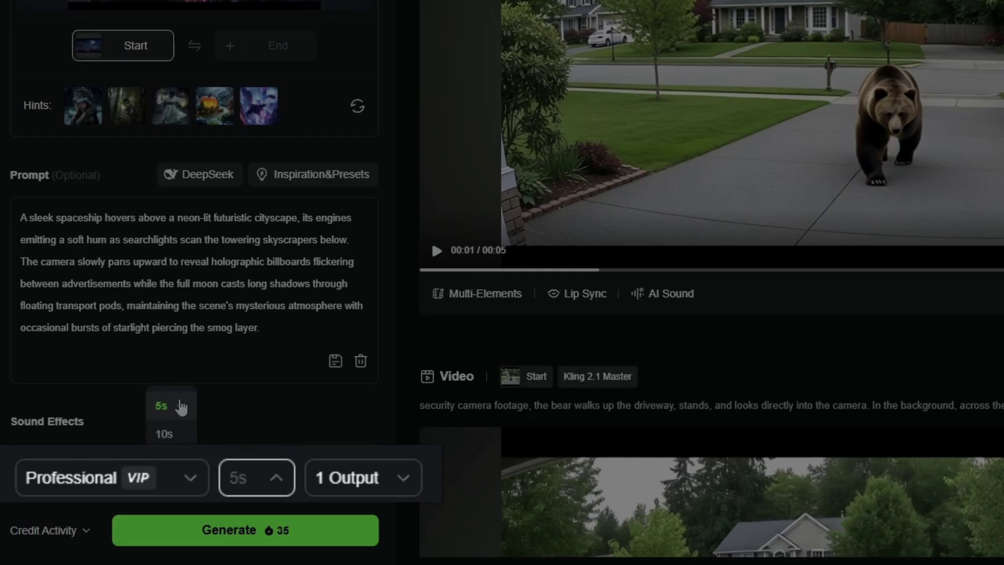
click(267, 476)
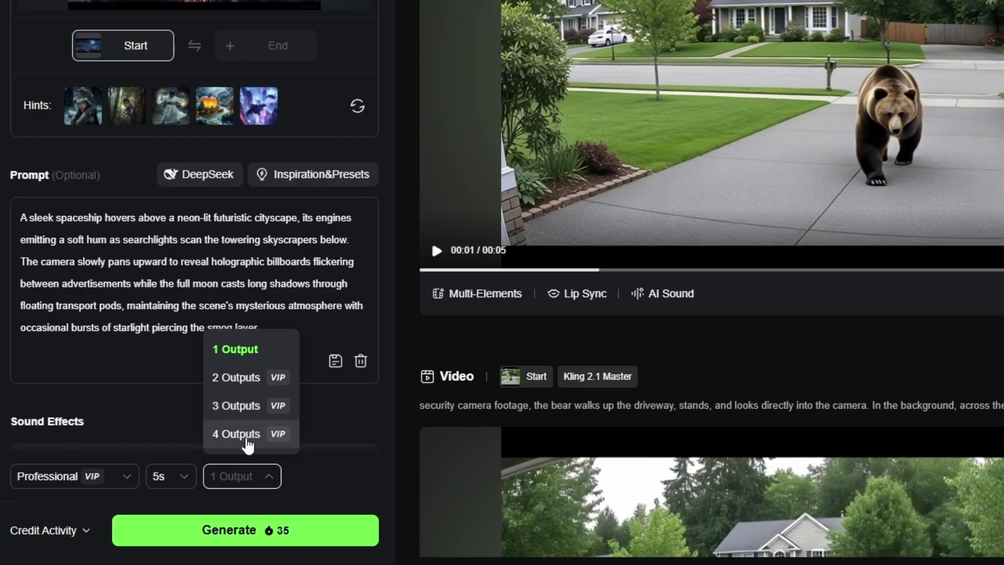
click(269, 484)
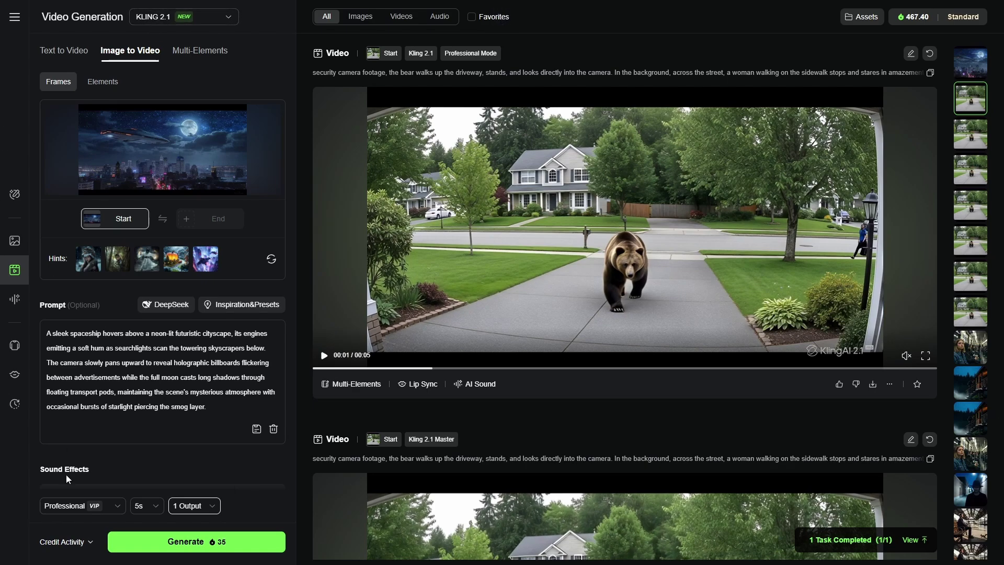
click(79, 506)
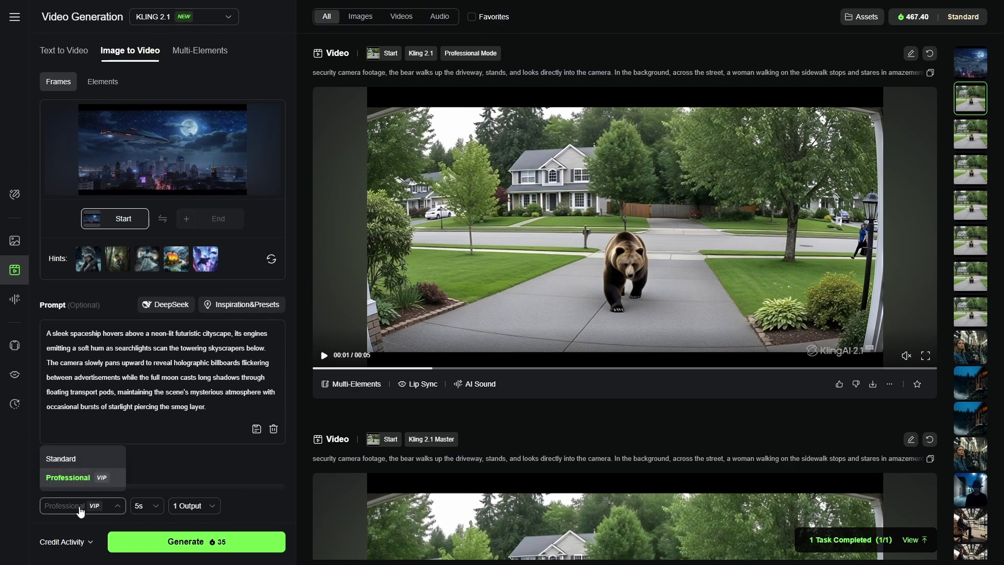
click(79, 478)
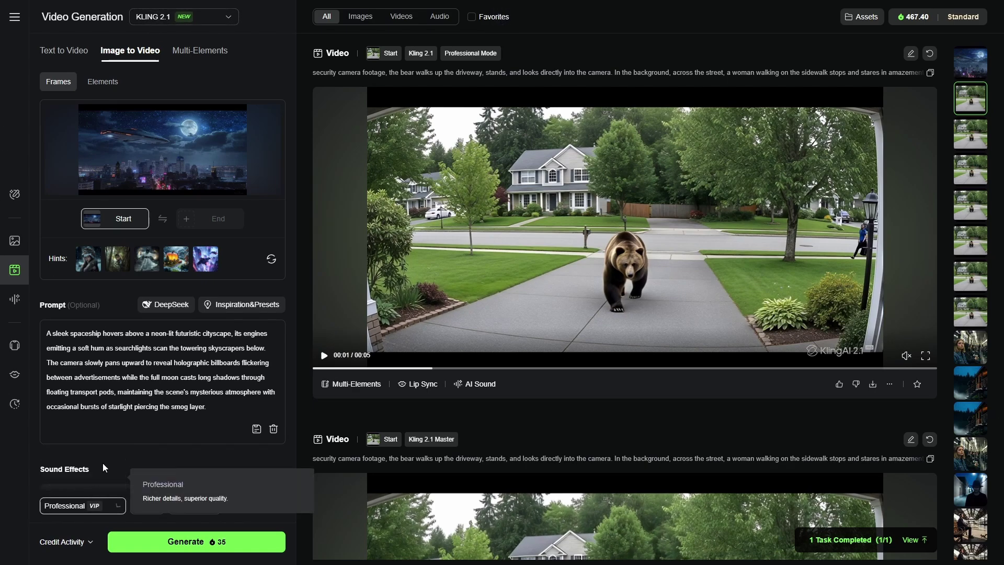
- Switch the video model to KLING 2.1 Master and generate the spaceship clip
click(207, 21)
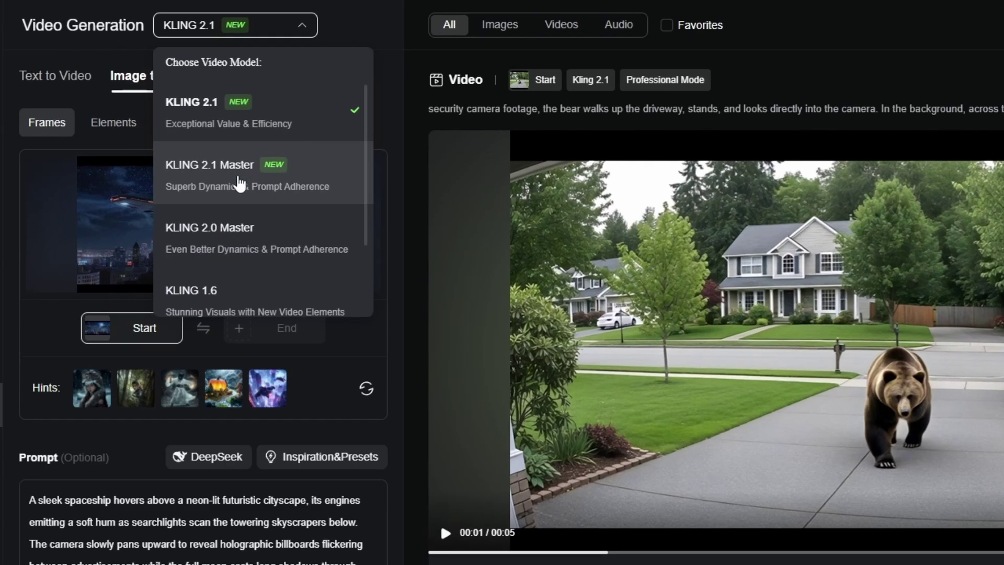
click(239, 183)
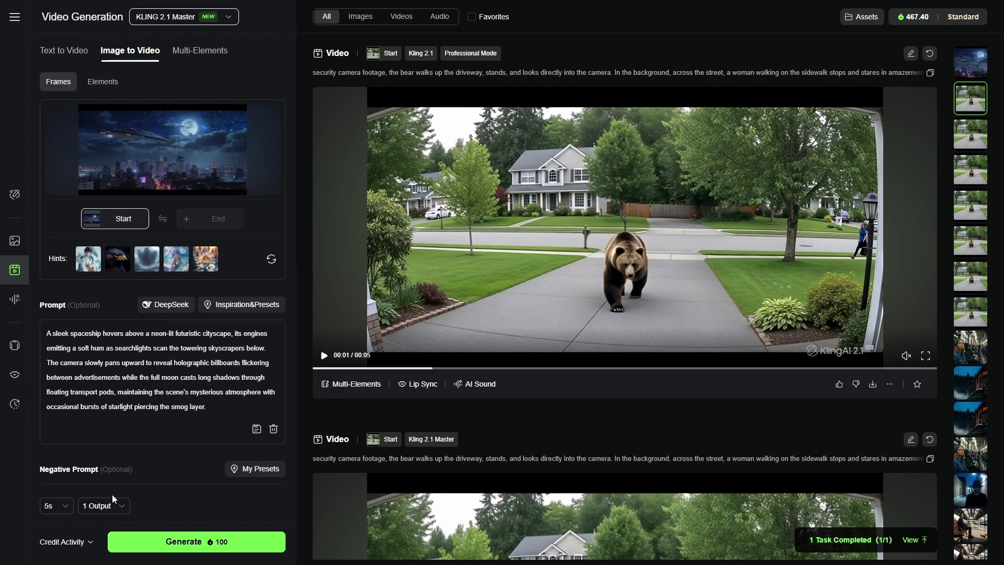
click(212, 547)
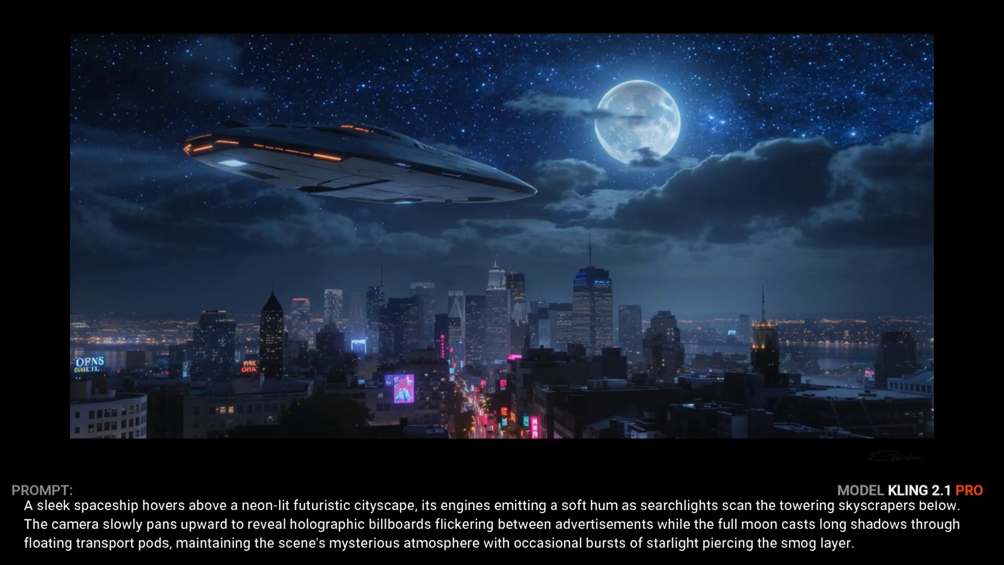